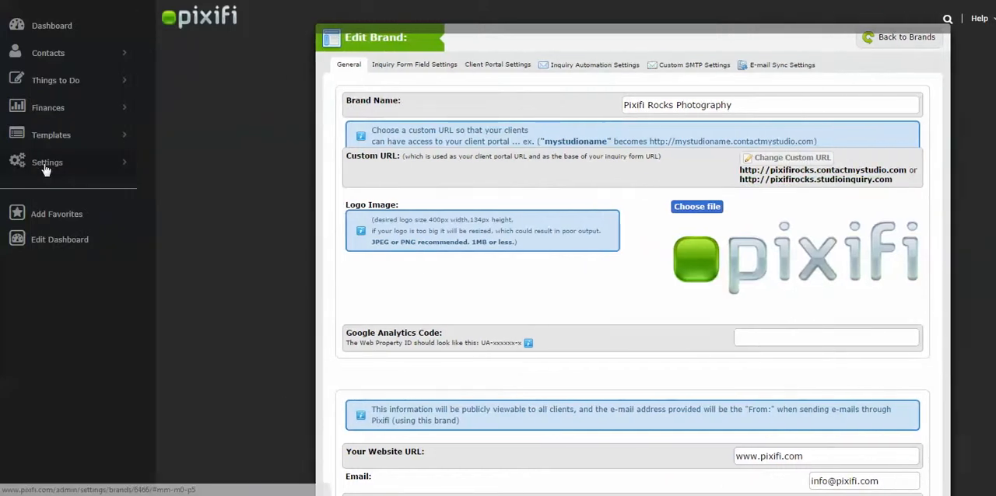
Step: Open the list of contract templates
{"action": "left_click", "coordinate": [43, 163]}
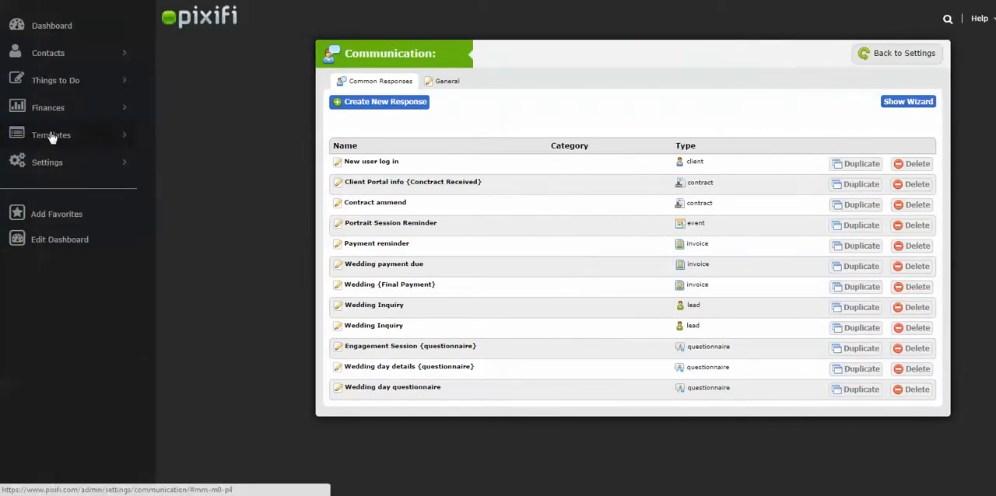
{"action": "left_click", "coordinate": [47, 136]}
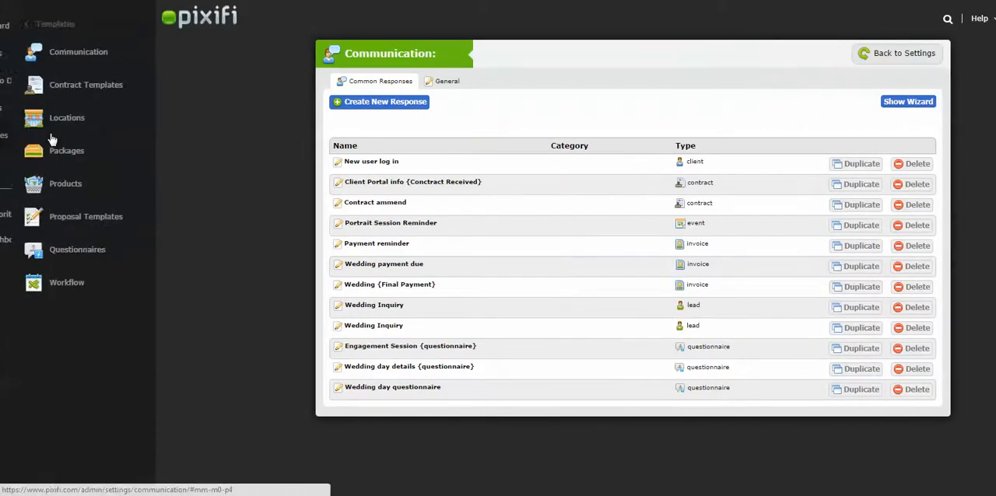
{"action": "left_click", "coordinate": [90, 83]}
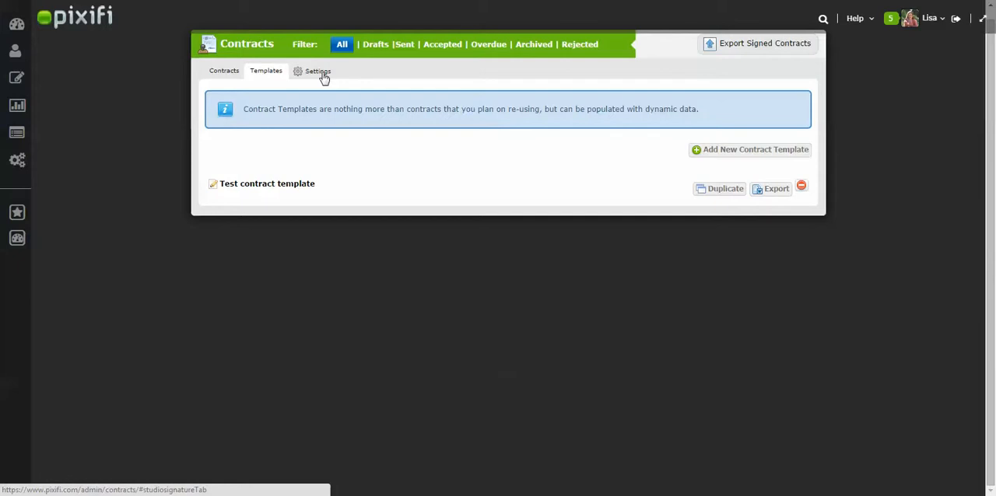
Step: Start a new contract template and title it "Contract Sample"
{"action": "left_click", "coordinate": [741, 158]}
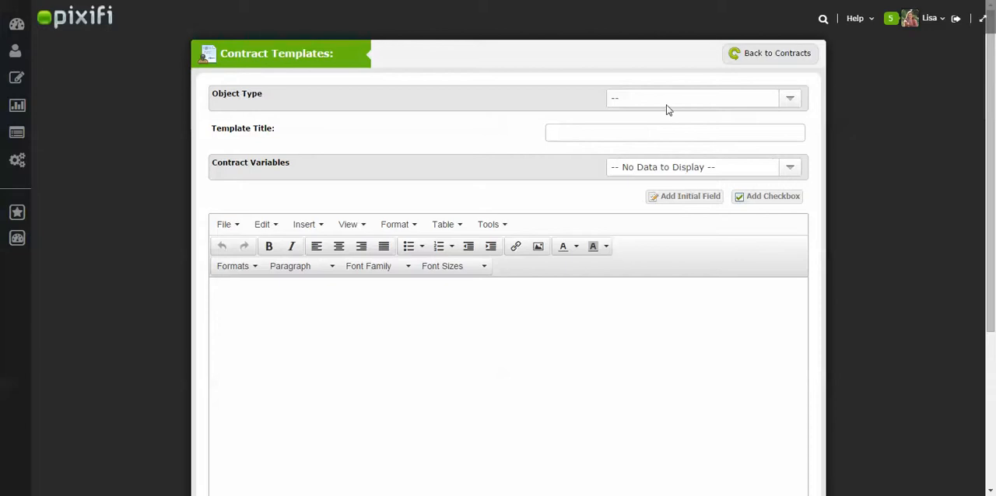
{"action": "left_click", "coordinate": [644, 139]}
{"action": "type", "text": "Contract Sample"}
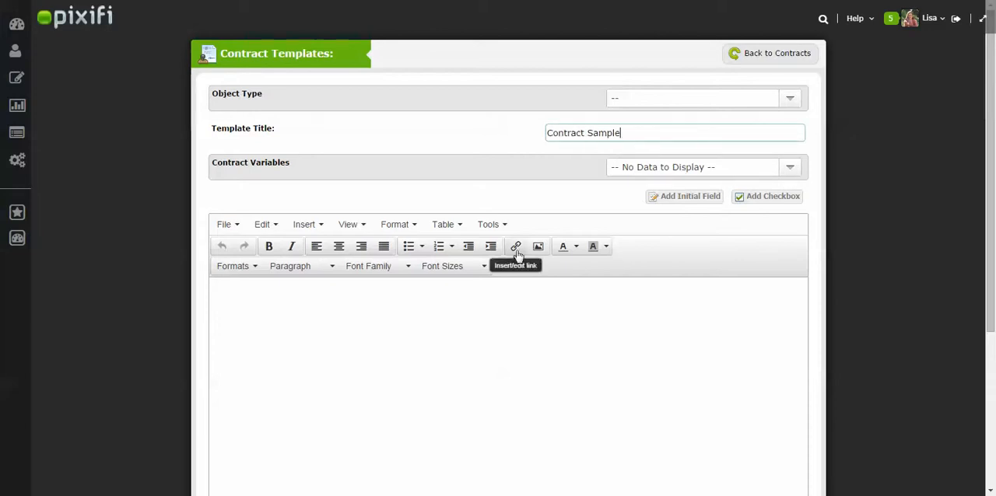
{"action": "left_click", "coordinate": [490, 353]}
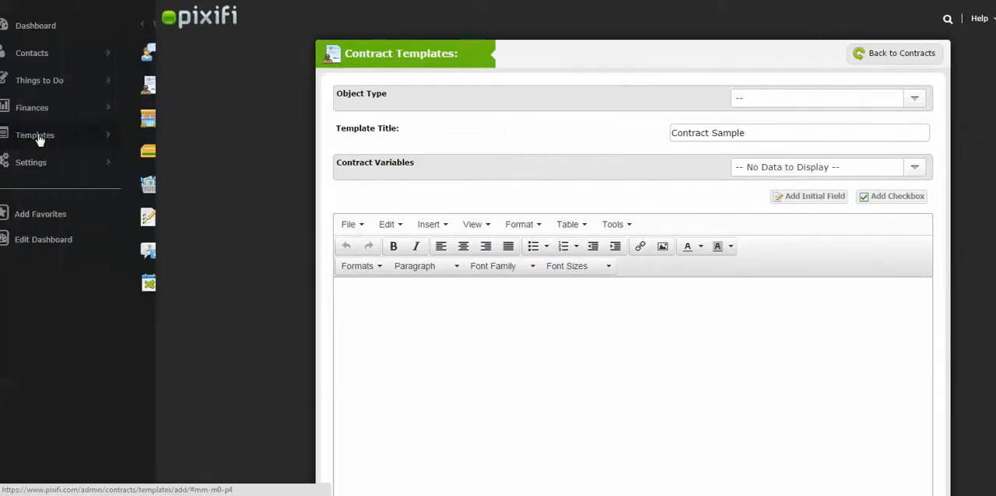
Step: Return to the contract templates list and open "Test contract template" for editing
{"action": "left_click", "coordinate": [40, 137]}
{"action": "left_click", "coordinate": [57, 87]}
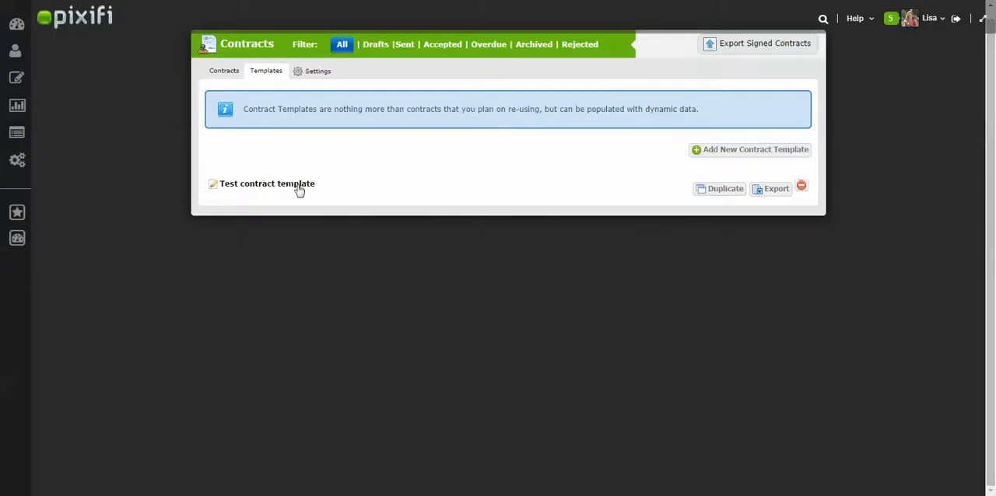
{"action": "left_click", "coordinate": [299, 190]}
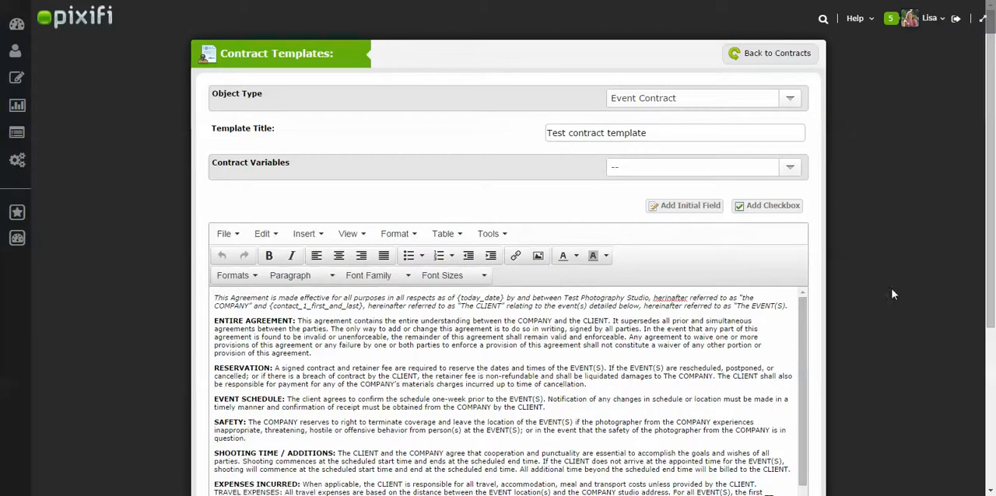
Step: Add an "Event Date:" line above the agreement's opening paragraph and insert the Event Date variable after it
{"action": "left_click_drag", "start_coordinate": [993, 178], "coordinate": [993, 225]}
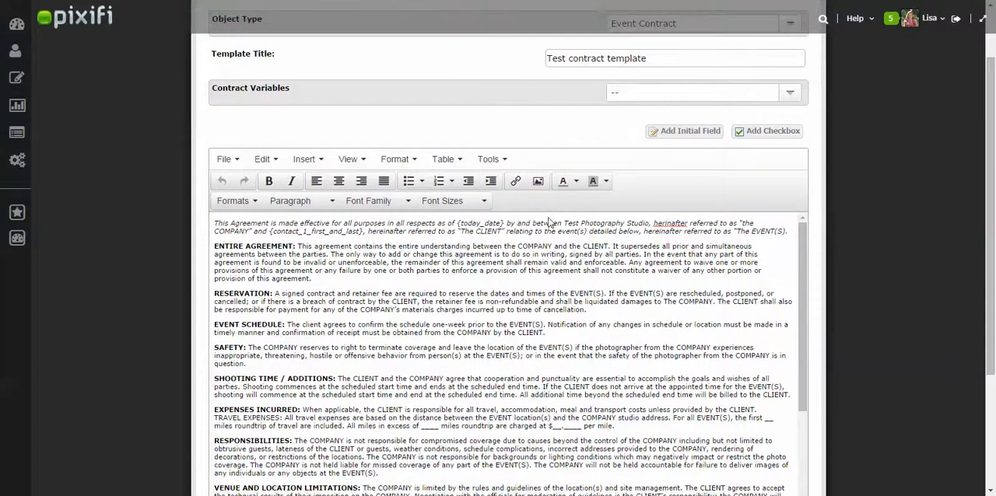
{"action": "left_click_drag", "start_coordinate": [805, 366], "coordinate": [844, 312]}
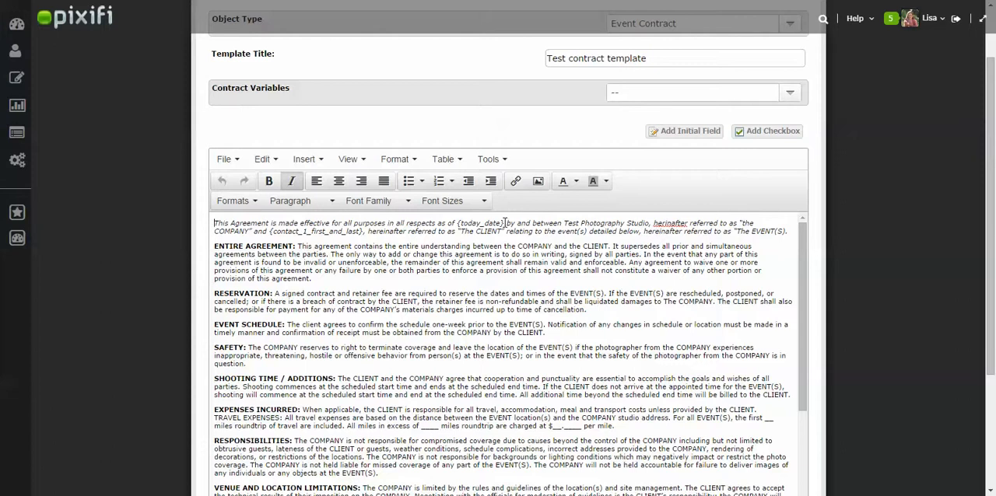
{"action": "left_click", "coordinate": [214, 227]}
{"action": "key", "text": "Return"}
{"action": "key", "text": "Return"}
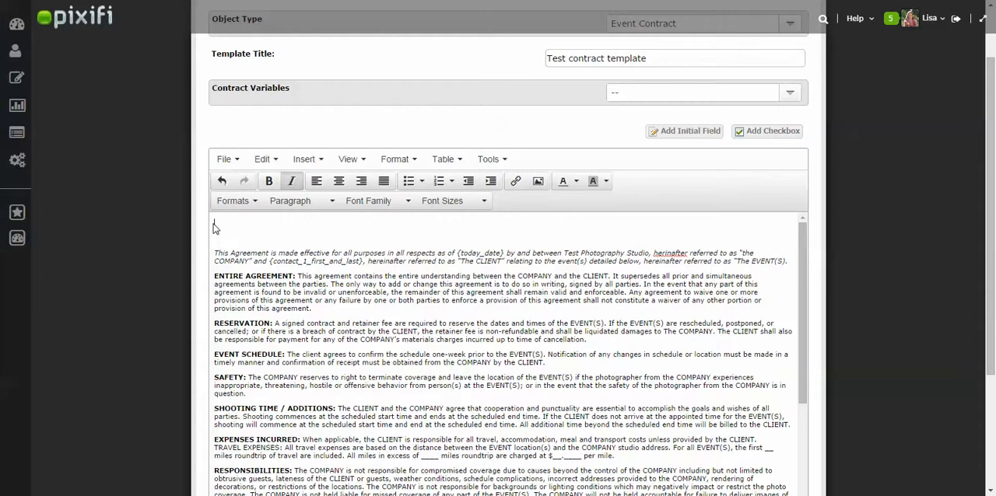
{"action": "type", "text": "Event Date:"}
{"action": "left_click", "coordinate": [704, 96]}
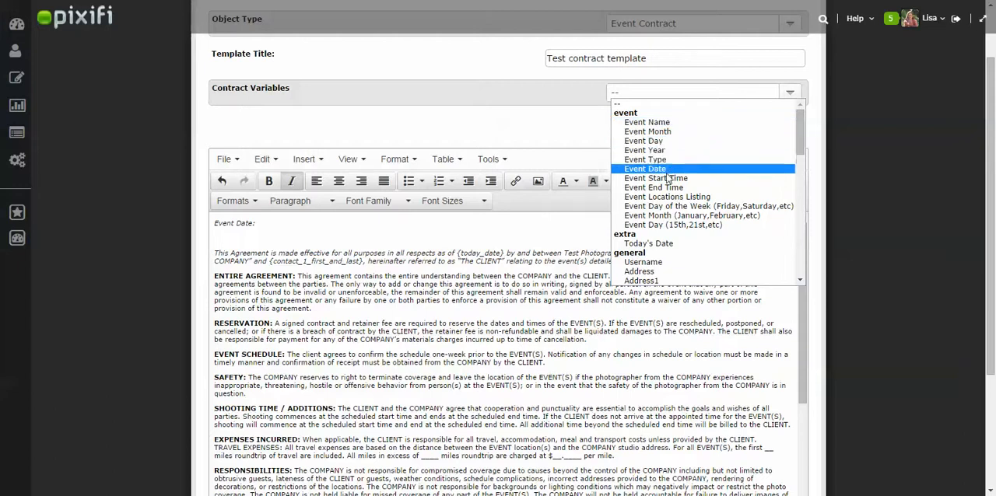
{"action": "left_click", "coordinate": [672, 170]}
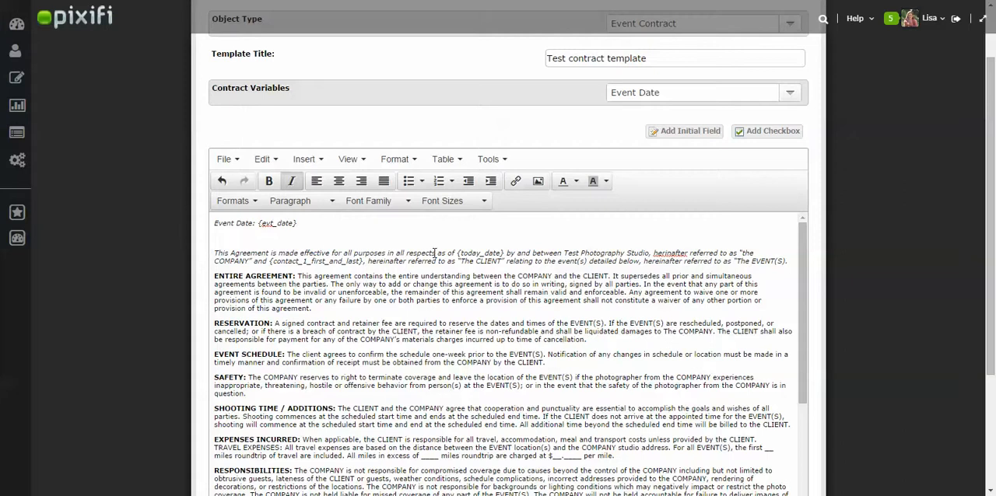
Step: Add a "Bride Name:" line below the event date with the Contact 1 First & Last Name variable
{"action": "key", "text": "Return"}
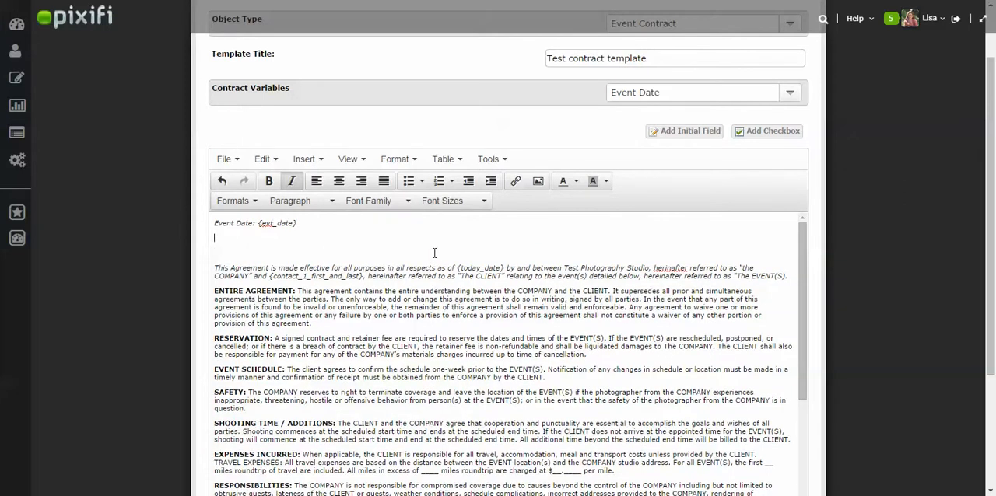
{"action": "type", "text": "Bride Name:"}
{"action": "left_click", "coordinate": [716, 97]}
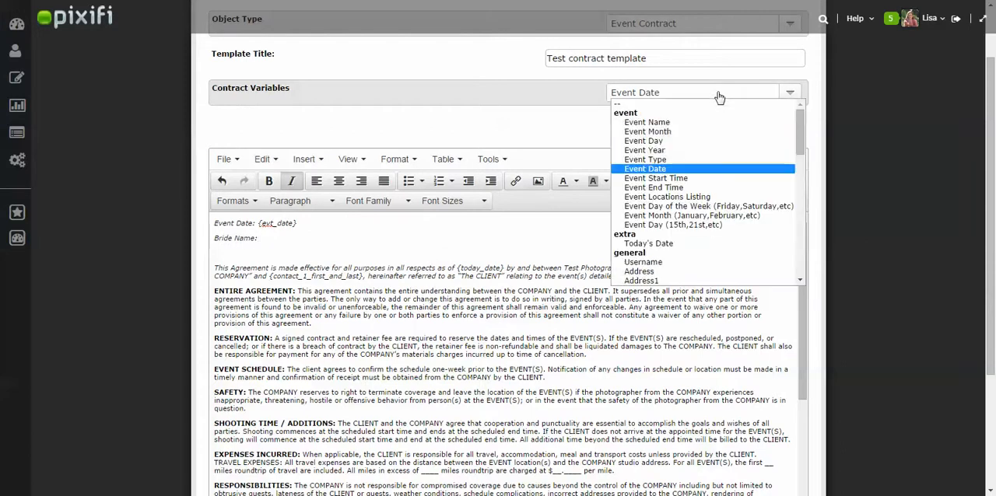
{"action": "left_click_drag", "start_coordinate": [800, 139], "coordinate": [805, 198]}
{"action": "left_click", "coordinate": [736, 192]}
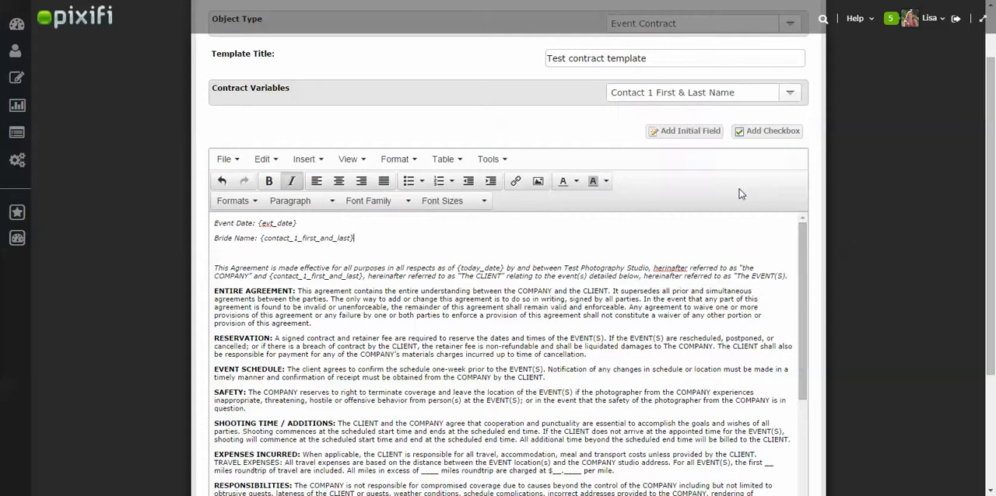
Step: Add a "Groon Name:" line below the bride's name with the Contact 2 First & Last Name variable
{"action": "key", "text": "Return"}
{"action": "type", "text": "Groom Name:"}
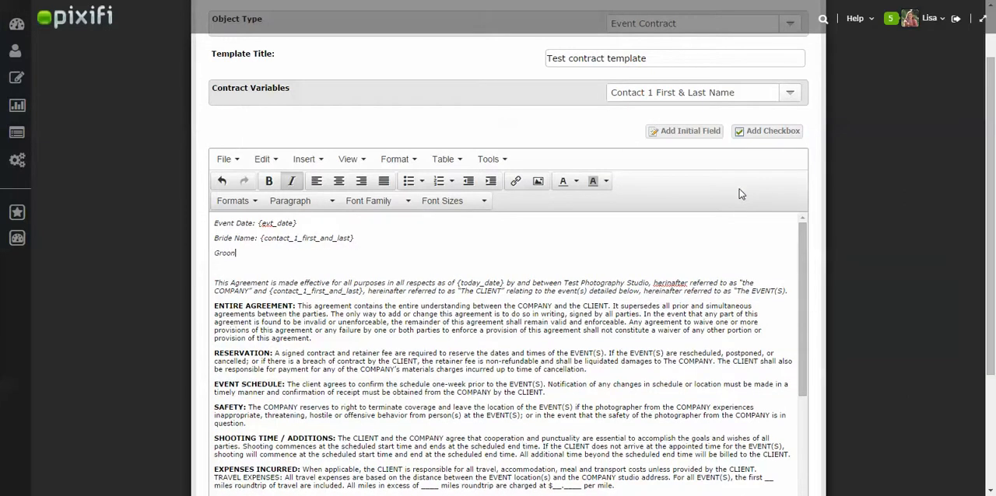
{"action": "left_click", "coordinate": [685, 94]}
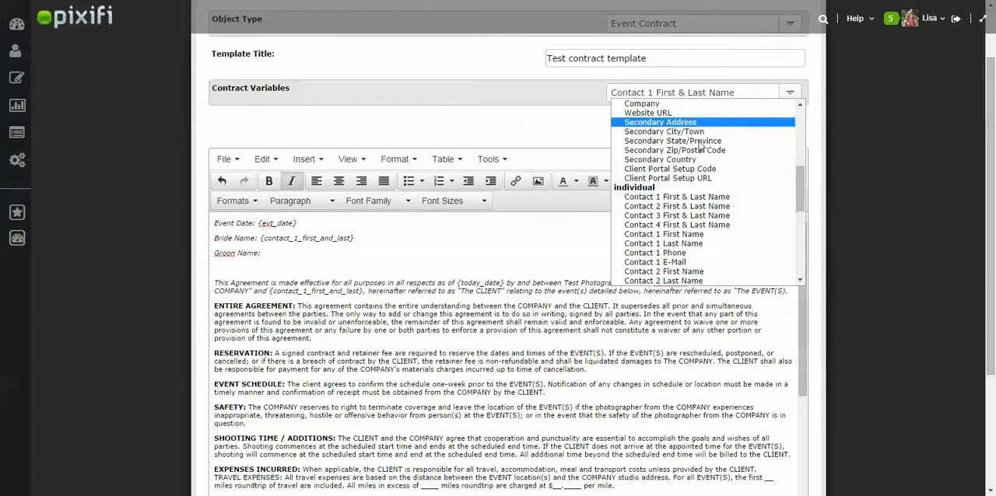
{"action": "left_click", "coordinate": [707, 207]}
Step: Add an "Email:" line with the Contact 1 E-Mail and Contact 2 E-mail variables, separated by "|"
{"action": "key", "text": "Return"}
{"action": "type", "text": "Email:"}
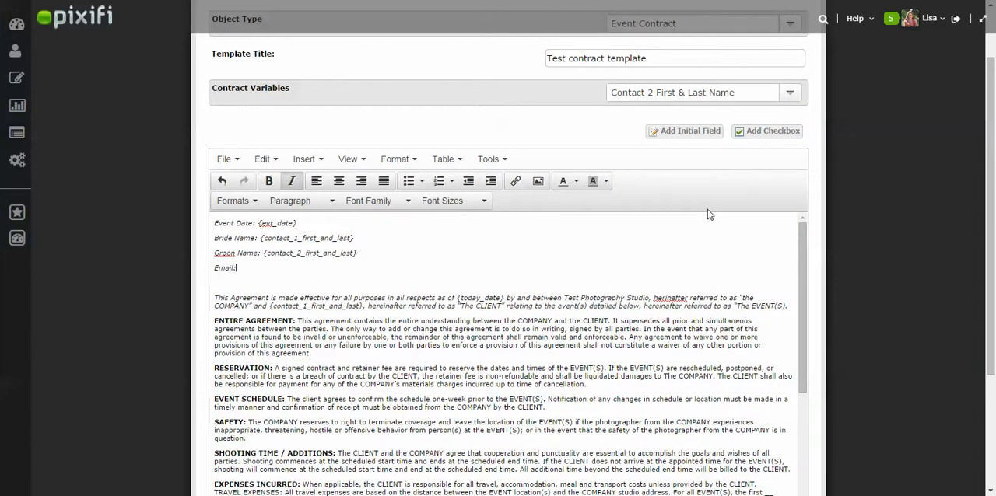
{"action": "left_click", "coordinate": [752, 103]}
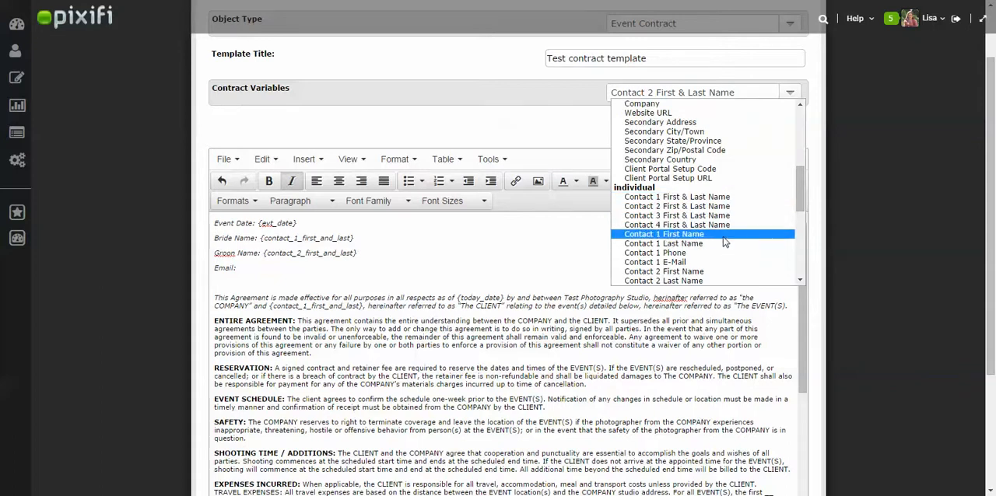
{"action": "left_click", "coordinate": [719, 263]}
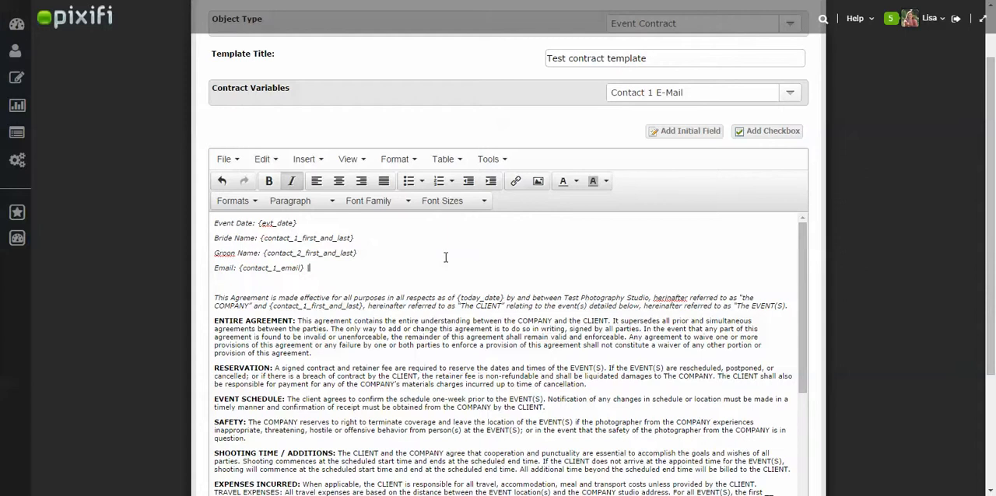
{"action": "left_click", "coordinate": [675, 93]}
{"action": "scroll", "coordinate": [797, 211], "scroll_direction": "down", "scroll_amount": 3}
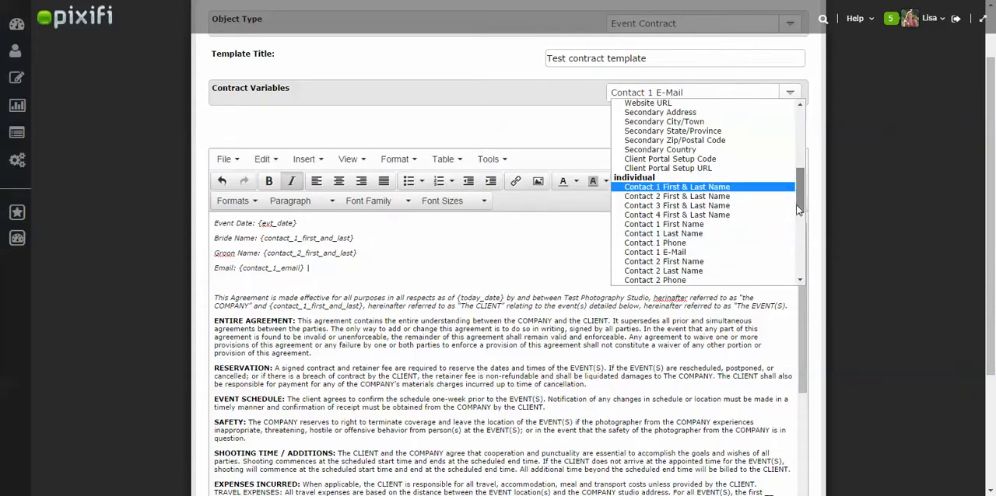
{"action": "left_click", "coordinate": [696, 238]}
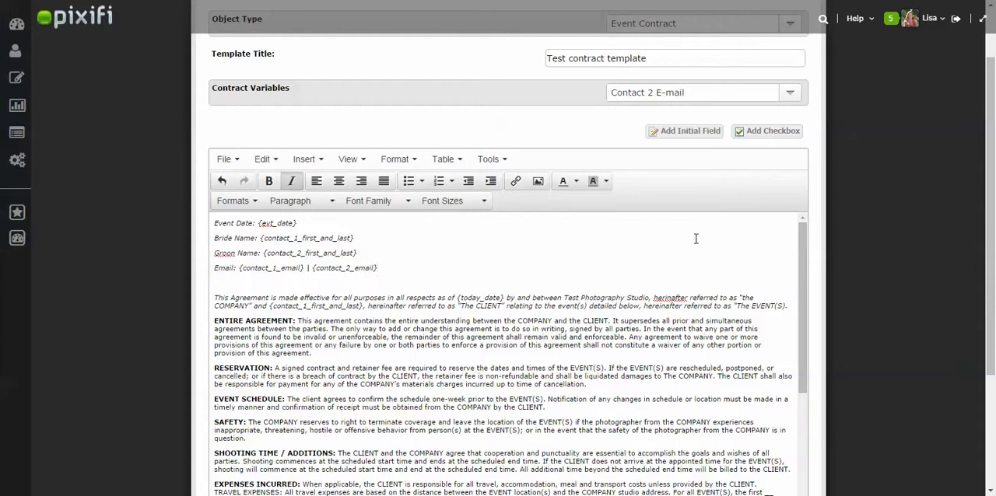
Step: Insert an initial field at the end of the MODEL RELEASE paragraph
{"action": "left_click_drag", "start_coordinate": [993, 196], "coordinate": [994, 227]}
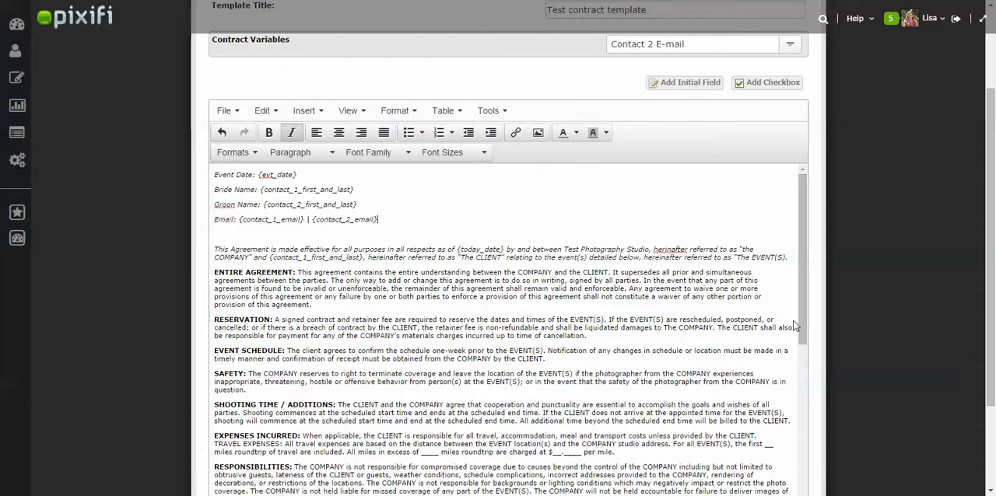
{"action": "left_click_drag", "start_coordinate": [803, 341], "coordinate": [806, 373]}
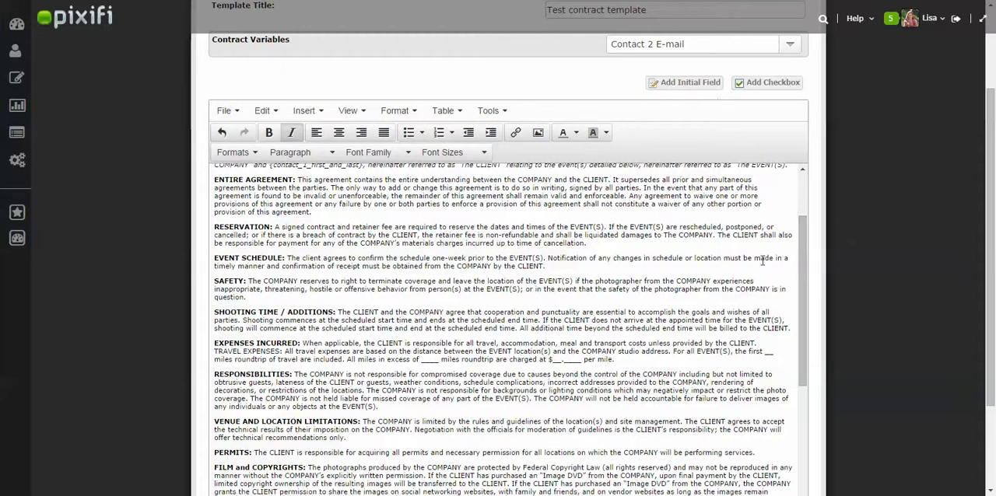
{"action": "left_click_drag", "start_coordinate": [803, 293], "coordinate": [805, 356]}
{"action": "left_click", "coordinate": [636, 402]}
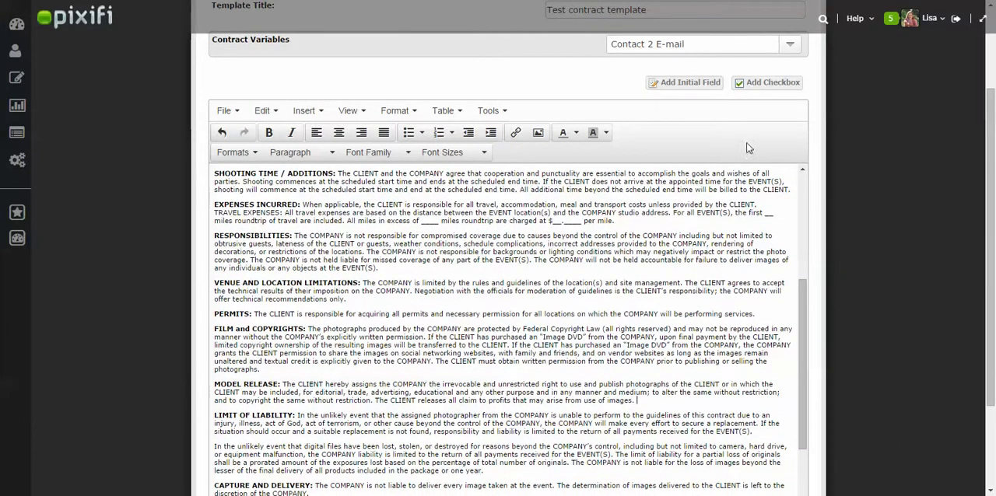
{"action": "left_click", "coordinate": [693, 88]}
Step: Save the edited contract template
{"action": "left_click_drag", "start_coordinate": [802, 389], "coordinate": [813, 492]}
{"action": "left_click_drag", "start_coordinate": [993, 340], "coordinate": [993, 421]}
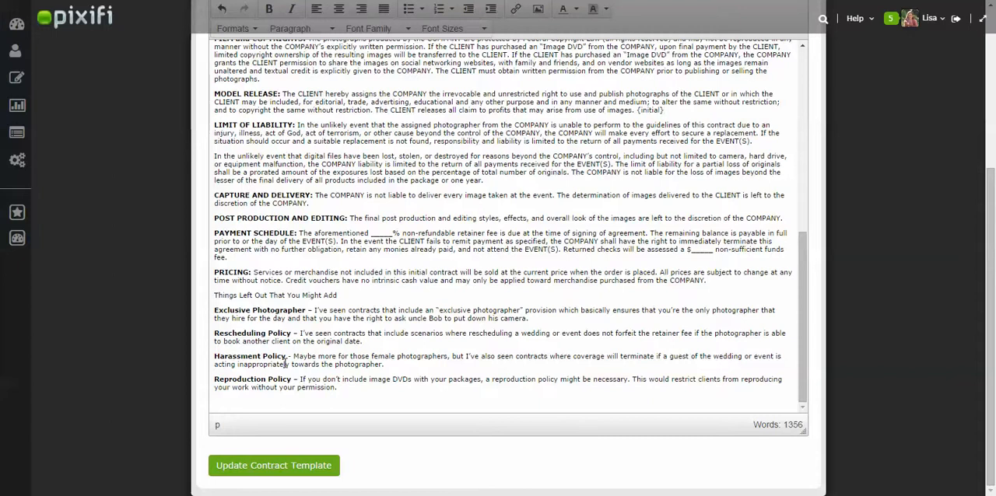
{"action": "left_click", "coordinate": [291, 475]}
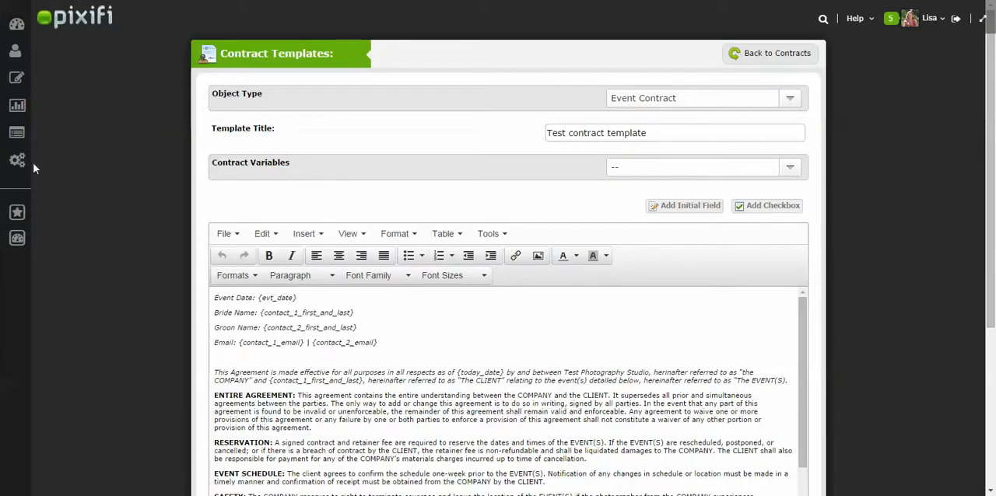
Step: Open the settings of the contracts section and draw a handwritten studio signature in the signature box
{"action": "mouse_move", "coordinate": [39, 165]}
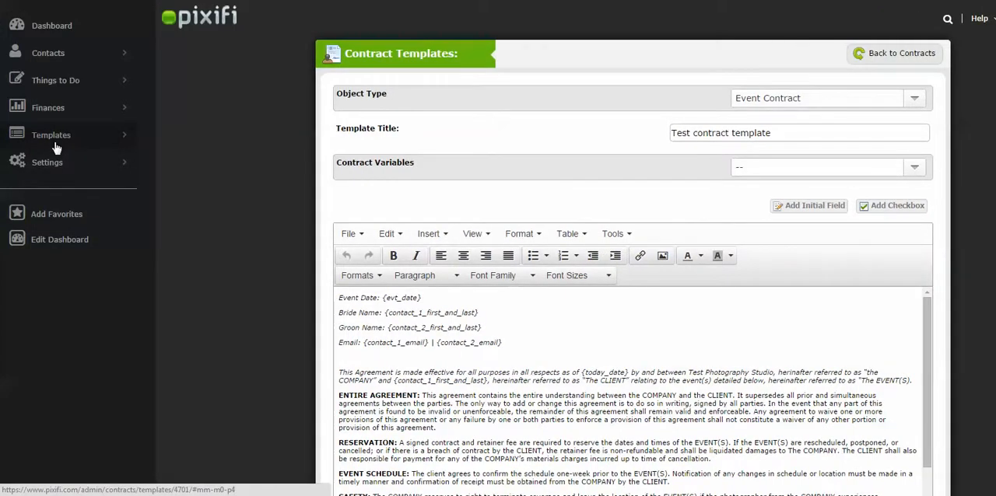
{"action": "left_click", "coordinate": [48, 137]}
{"action": "left_click", "coordinate": [88, 84]}
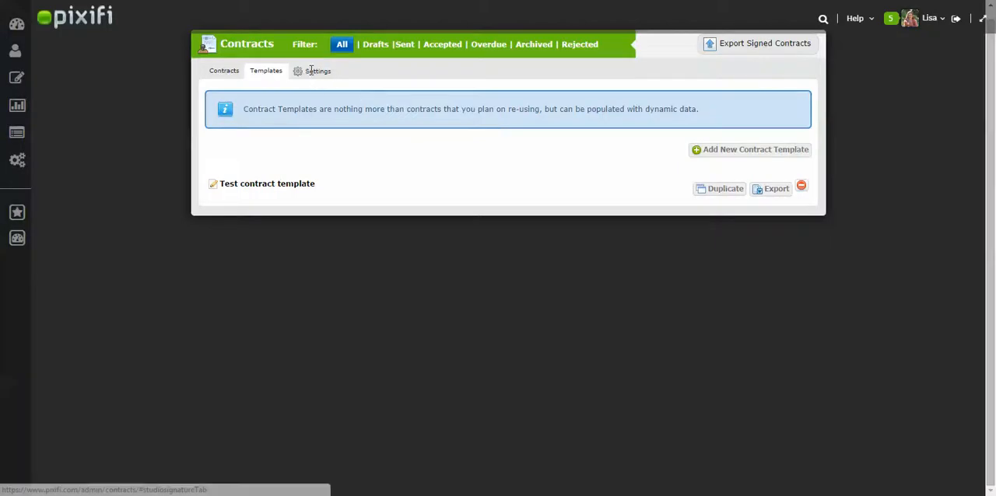
{"action": "left_click", "coordinate": [312, 70]}
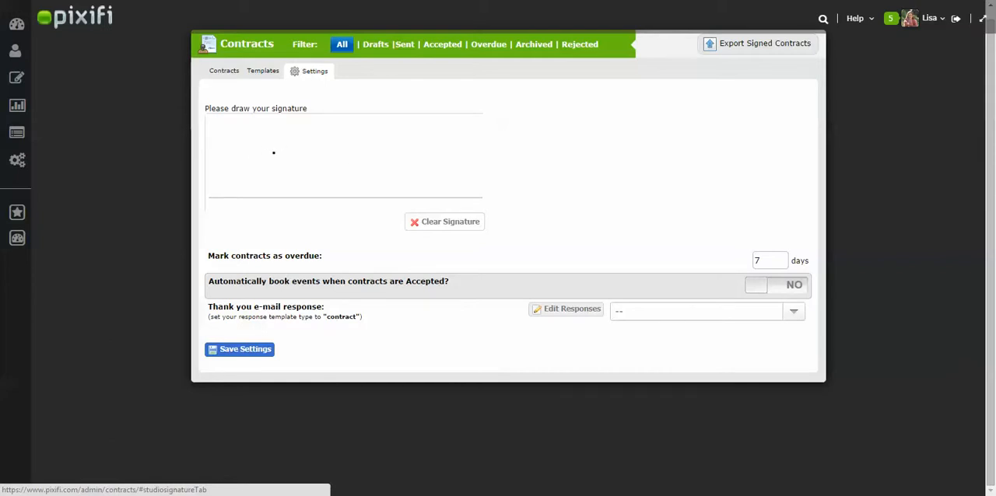
{"action": "mouse_move", "coordinate": [244, 155]}
{"action": "left_mouse_down"}
{"action": "mouse_move", "coordinate": [247, 194]}
{"action": "mouse_move", "coordinate": [267, 172]}
{"action": "mouse_move", "coordinate": [281, 174]}
{"action": "mouse_move", "coordinate": [288, 210]}
{"action": "mouse_move", "coordinate": [314, 154]}
{"action": "left_mouse_up"}
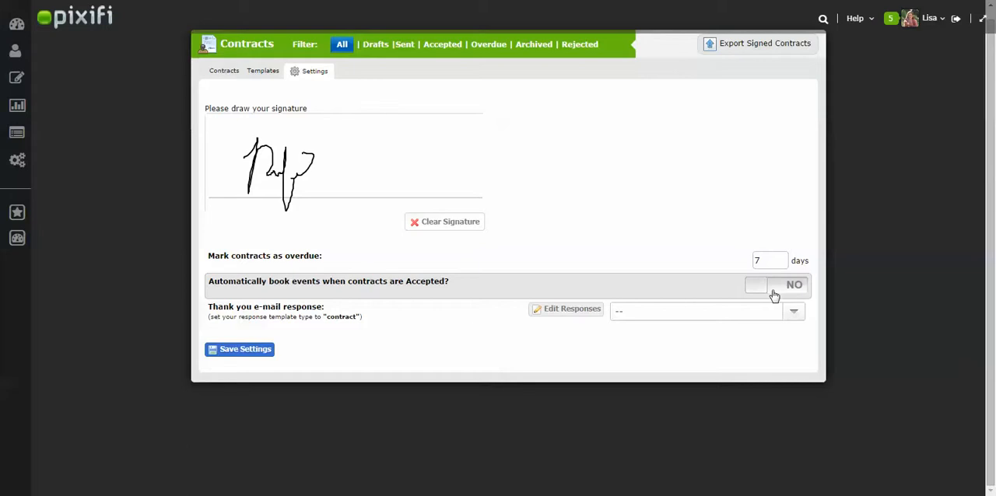
Step: Set the thank you e-mail response to "Client Portal info {Conctract Received}" and save the contract settings
{"action": "left_click", "coordinate": [651, 318]}
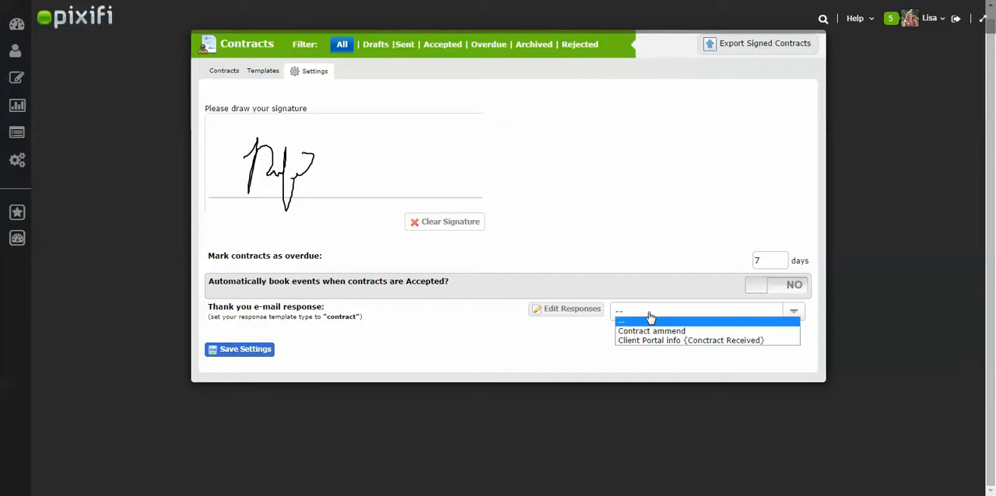
{"action": "left_click", "coordinate": [655, 341]}
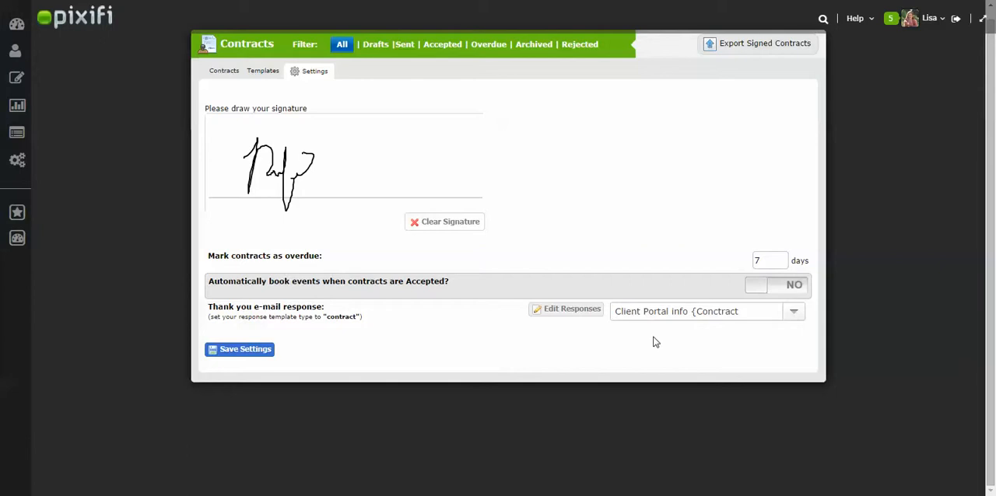
{"action": "left_click", "coordinate": [247, 350]}
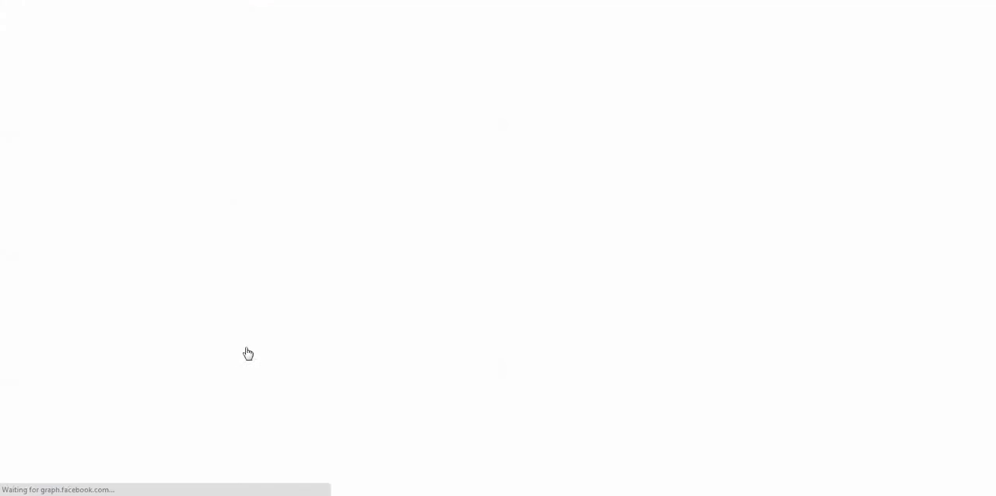